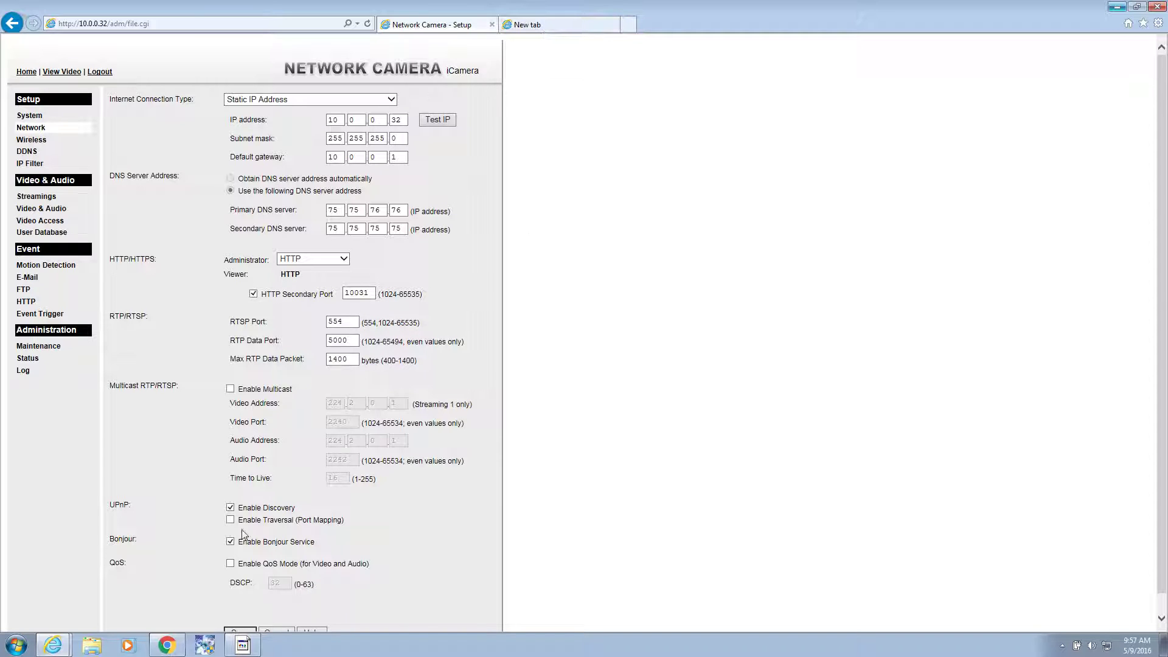
Step: Bring up the Xfinity port forwarding rule for 10.0.0.32 port 10031, keeping service type TCP/UDP
left_click(166, 650)
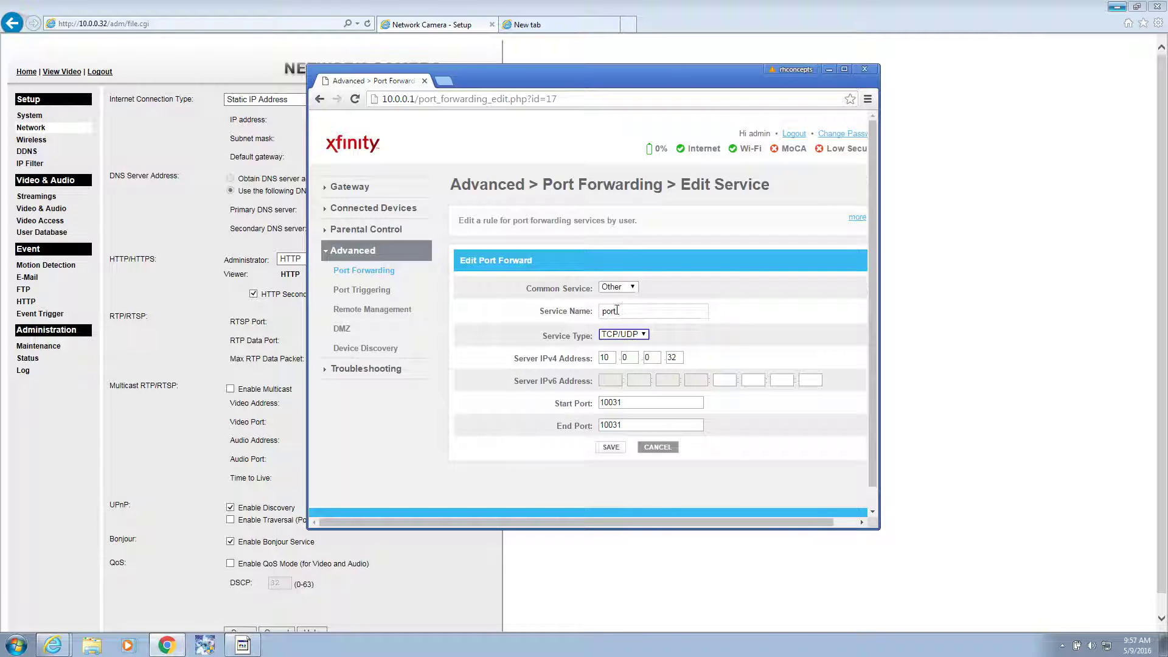
left_click(643, 335)
left_click(675, 338)
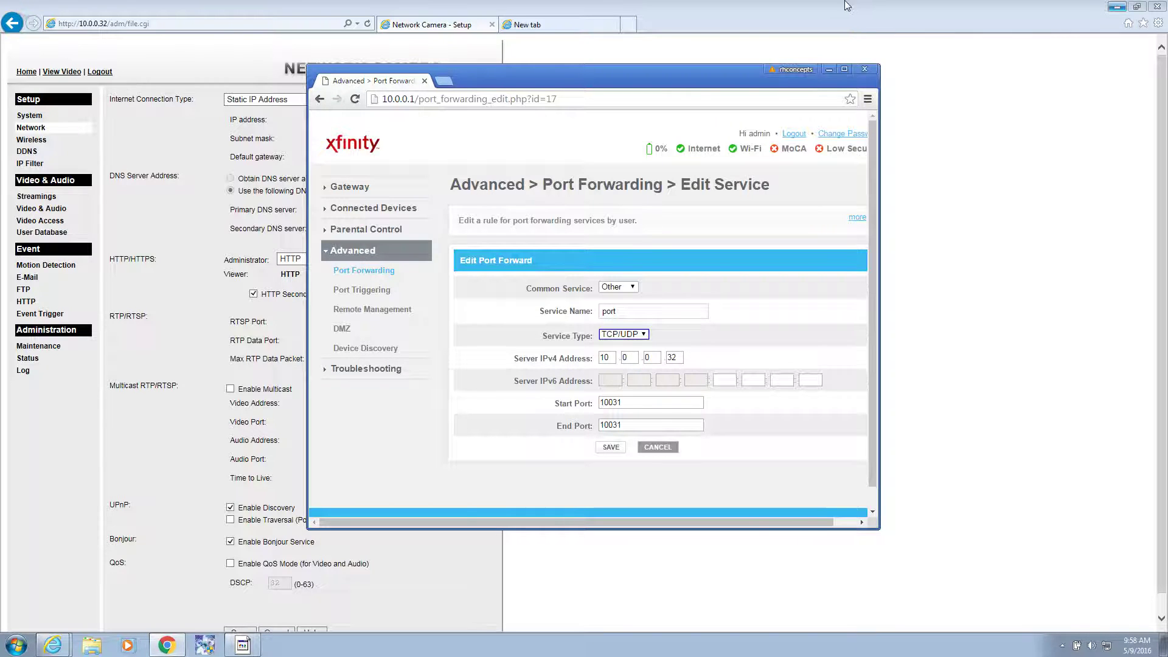
Step: Search Bing for 'ipcamera viwer' from the new browser tab
left_click(584, 25)
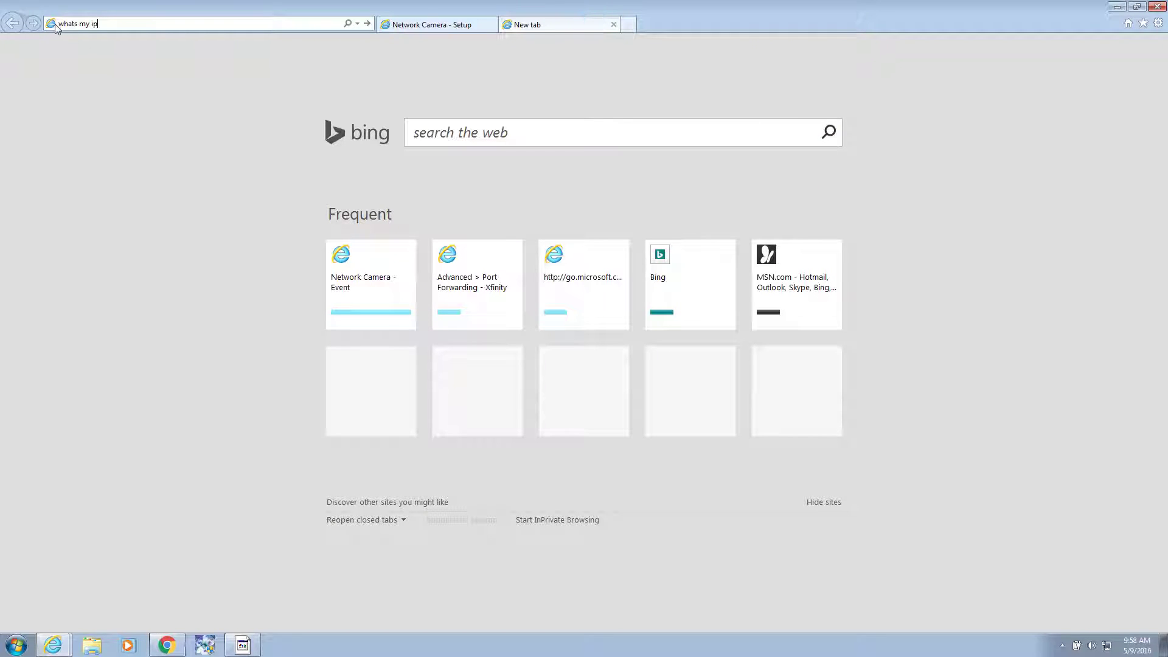
key("Escape")
left_click(109, 23)
type("ipcamera")
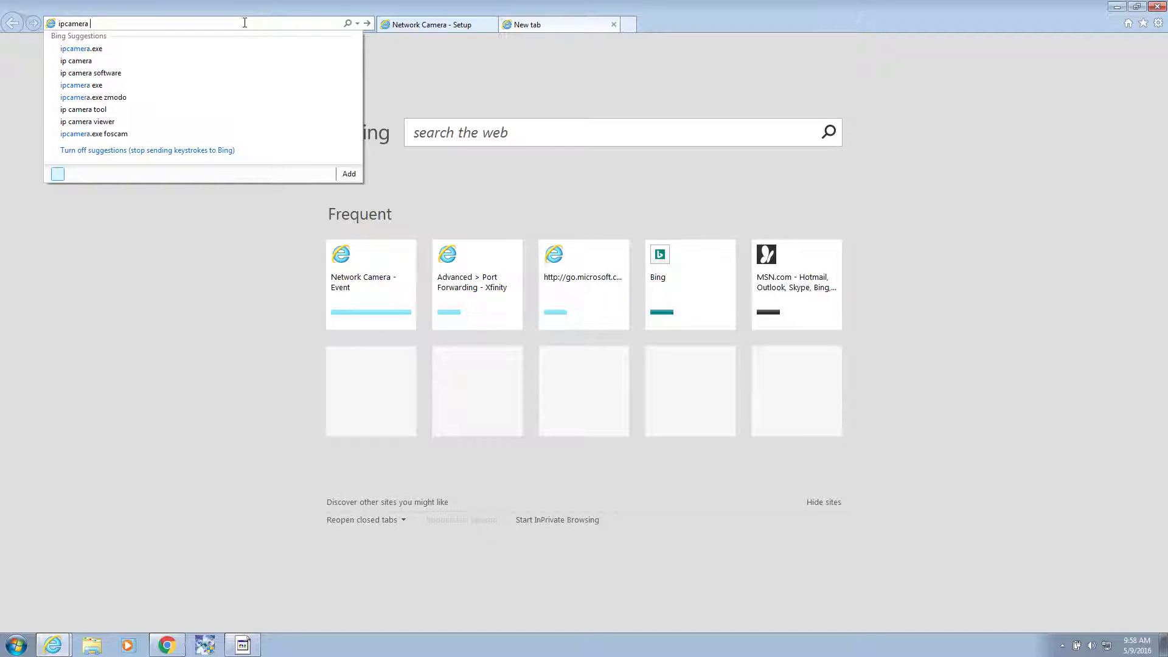
type(" viwer")
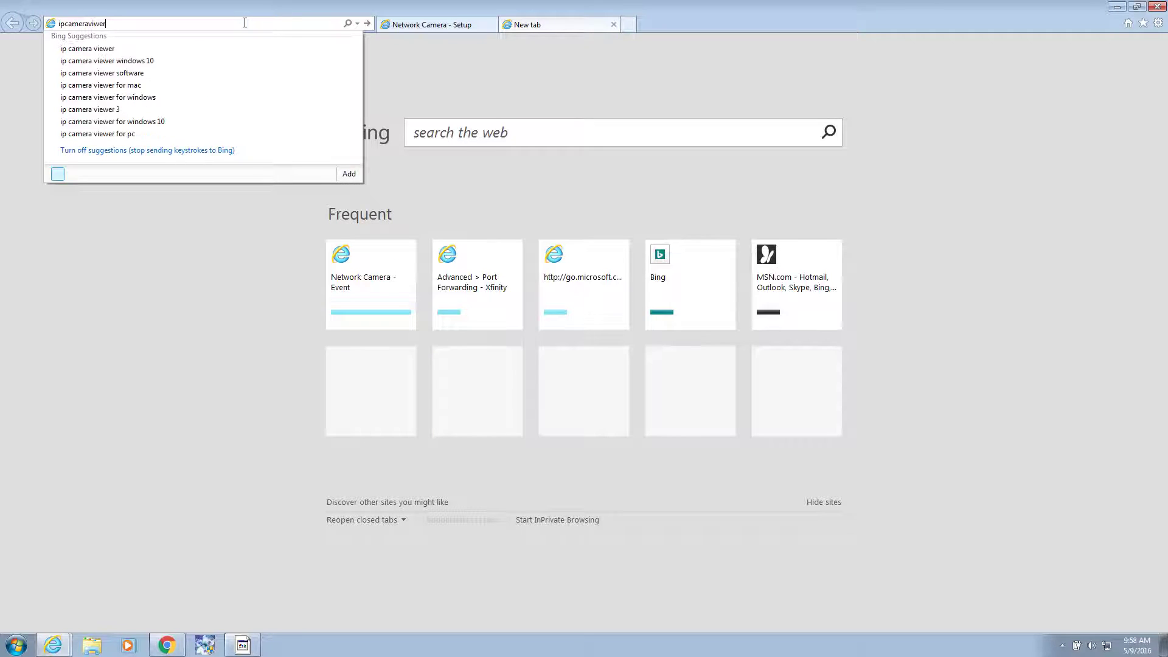
key("Return")
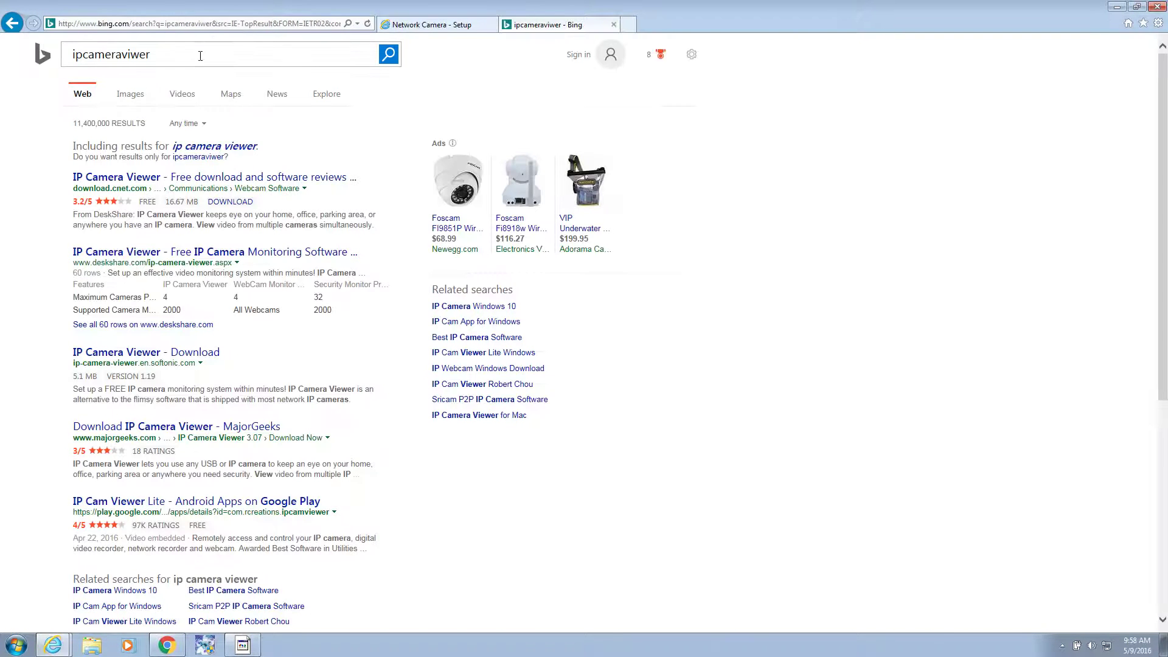
Step: Search the corrected spelling 'ip camera viewer' and open the Deskshare IP Camera Viewer page
left_click(219, 151)
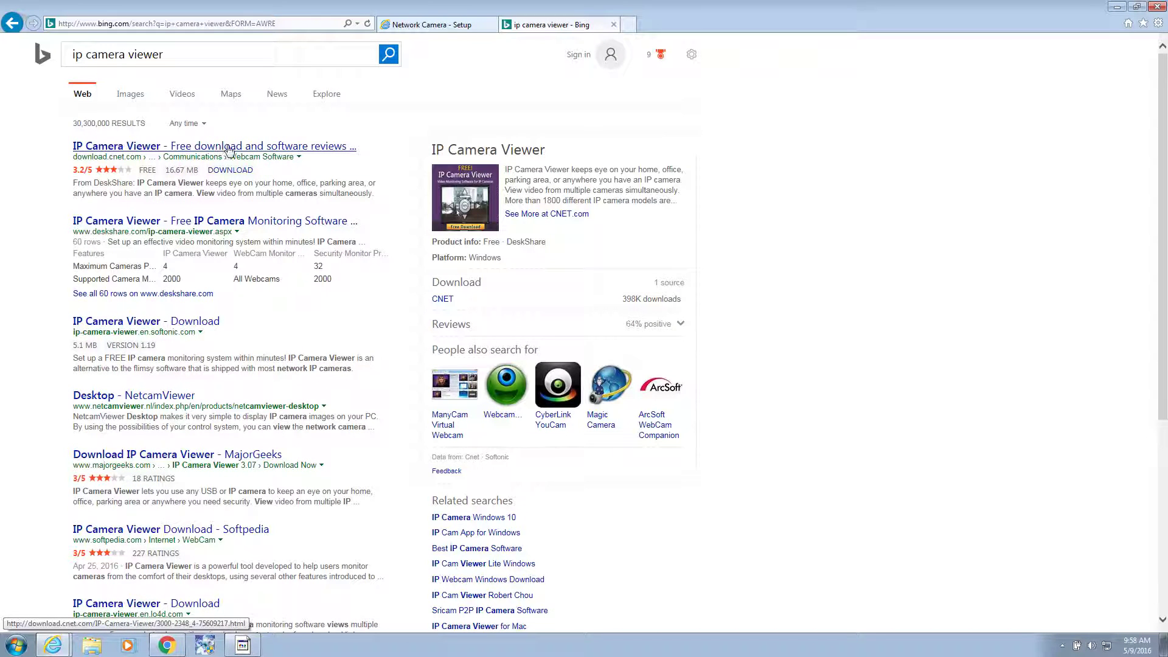
left_click(115, 222)
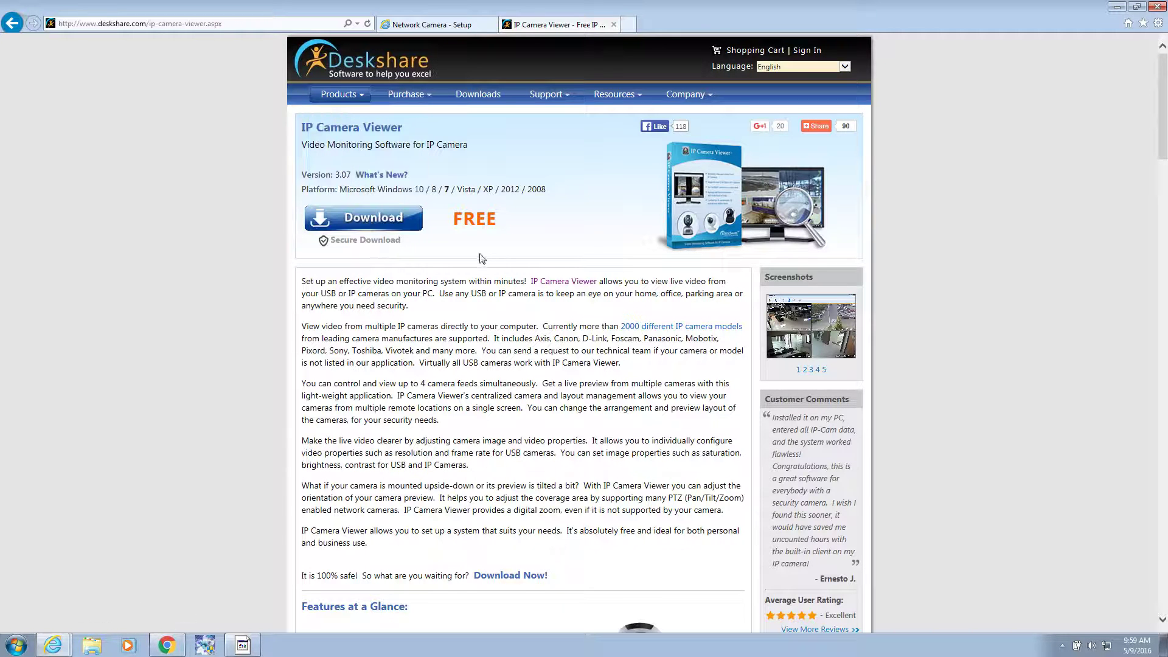
Step: Download and run the IP Camera Viewer installer, accepting the licence and default install folder
left_click(379, 222)
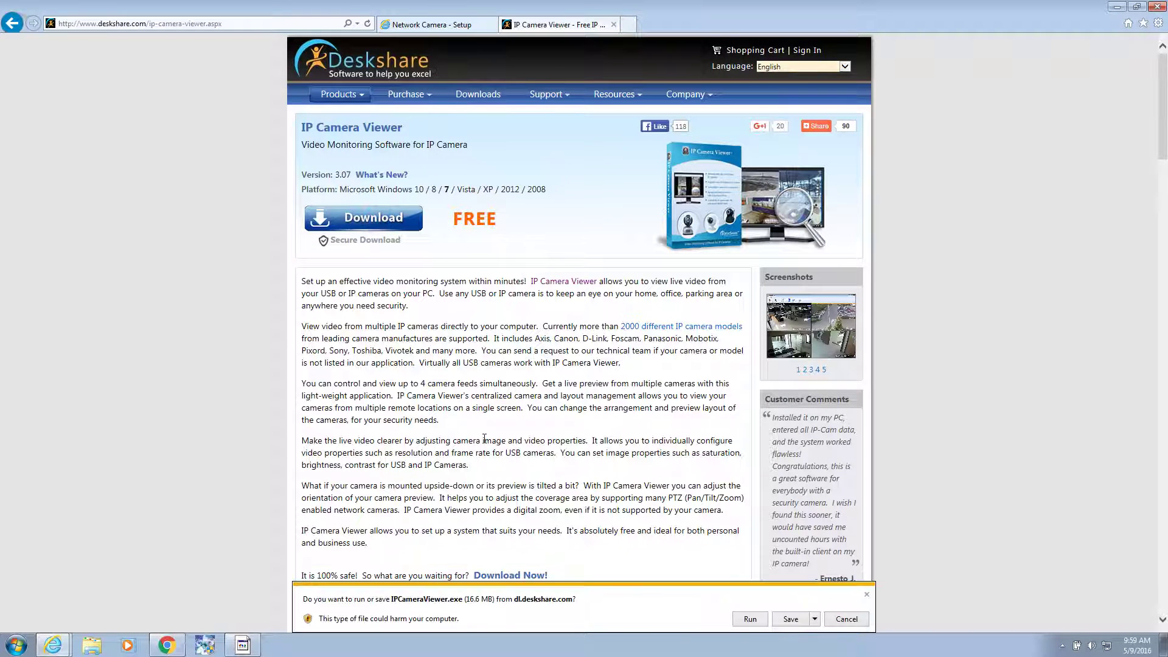
left_click(744, 619)
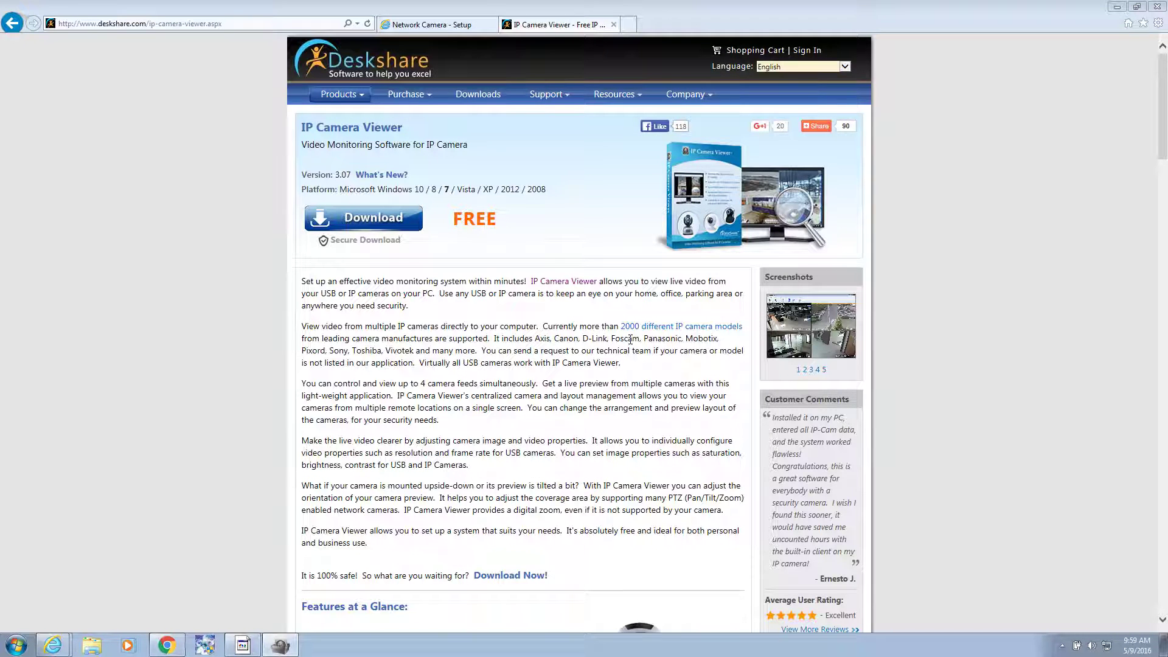
left_click(668, 420)
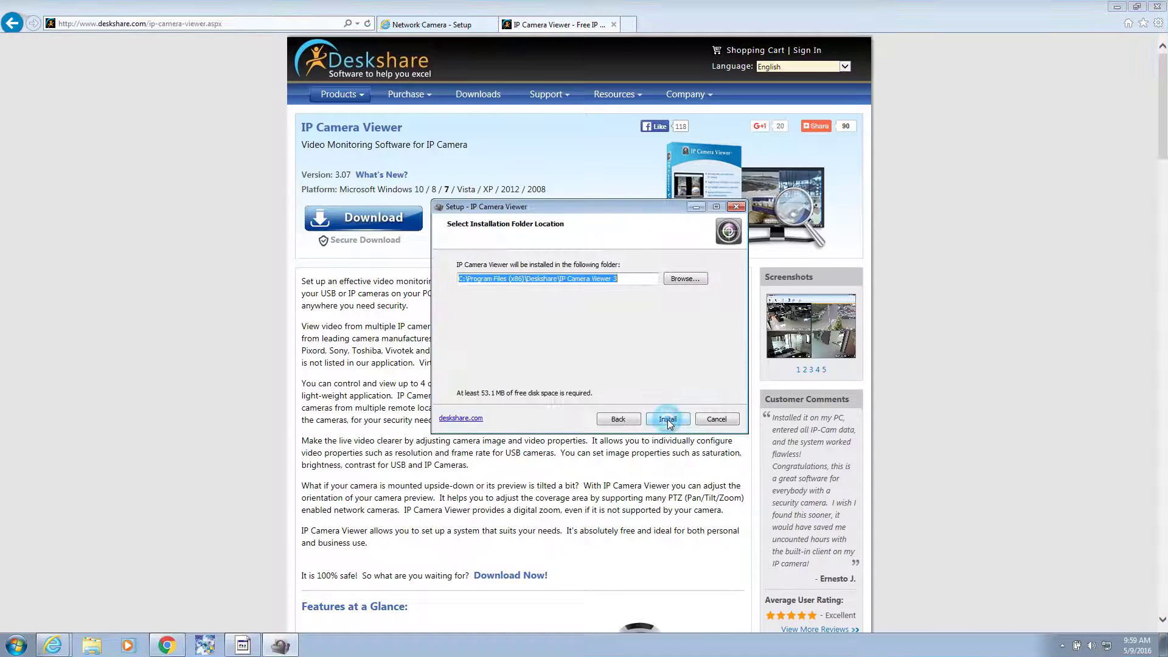
left_click(667, 419)
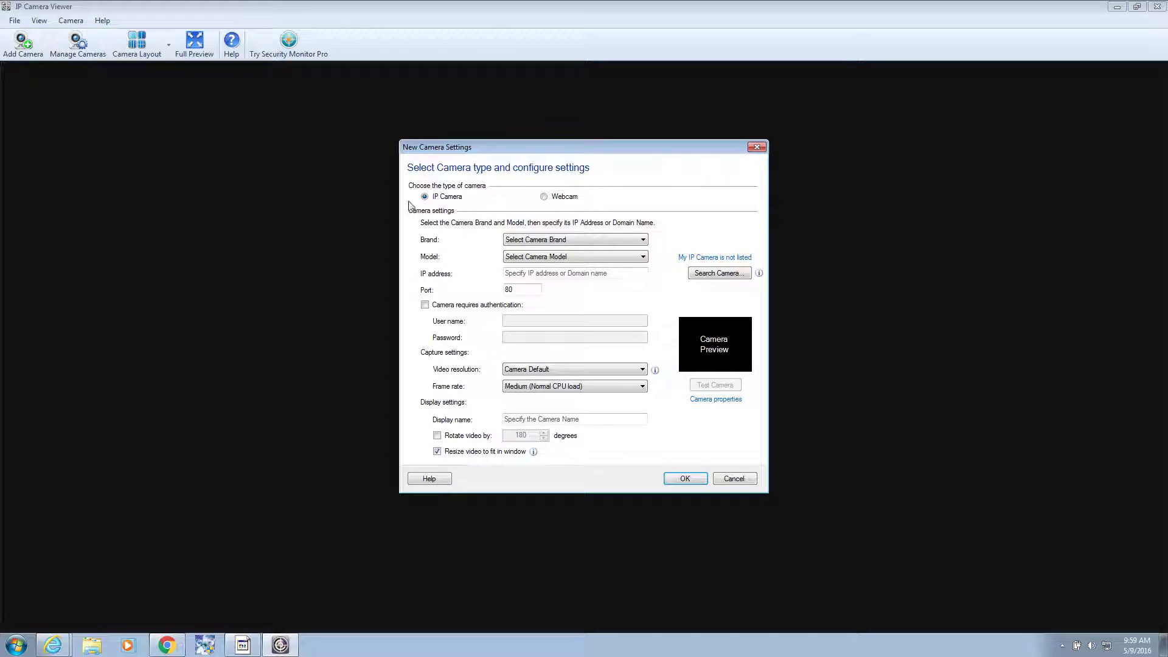
Step: Browse the camera brand list in New Camera Settings and pick a brand
left_click(633, 240)
scroll(579, 340, "down", 20)
scroll(580, 365, "down", 20)
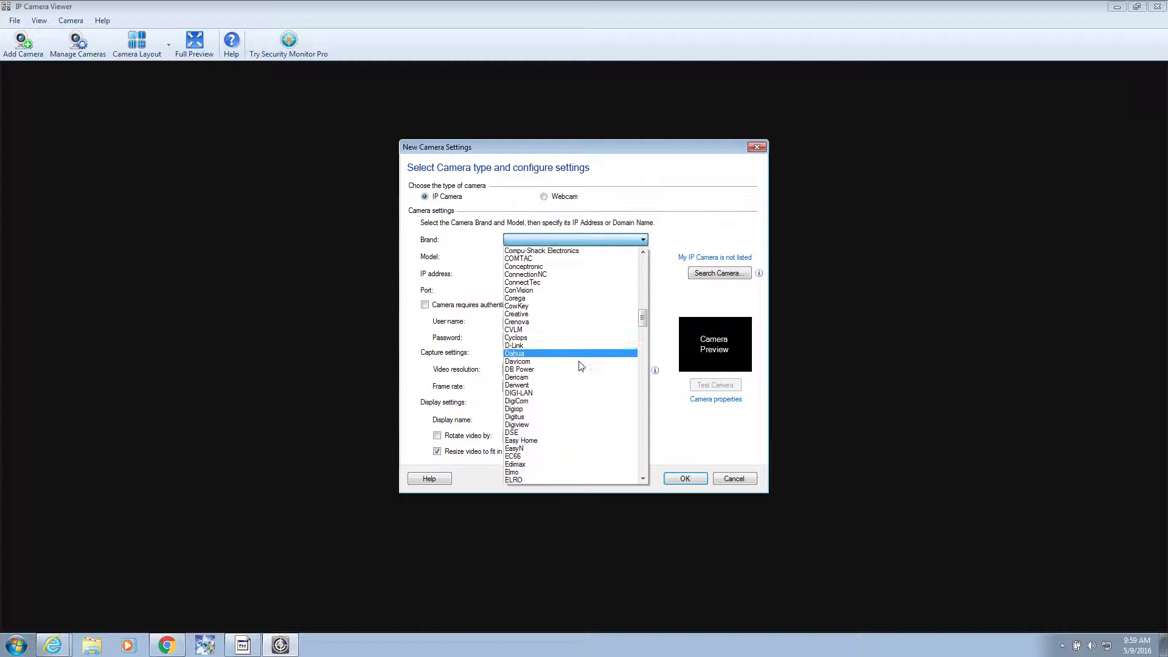
scroll(580, 371, "down", 20)
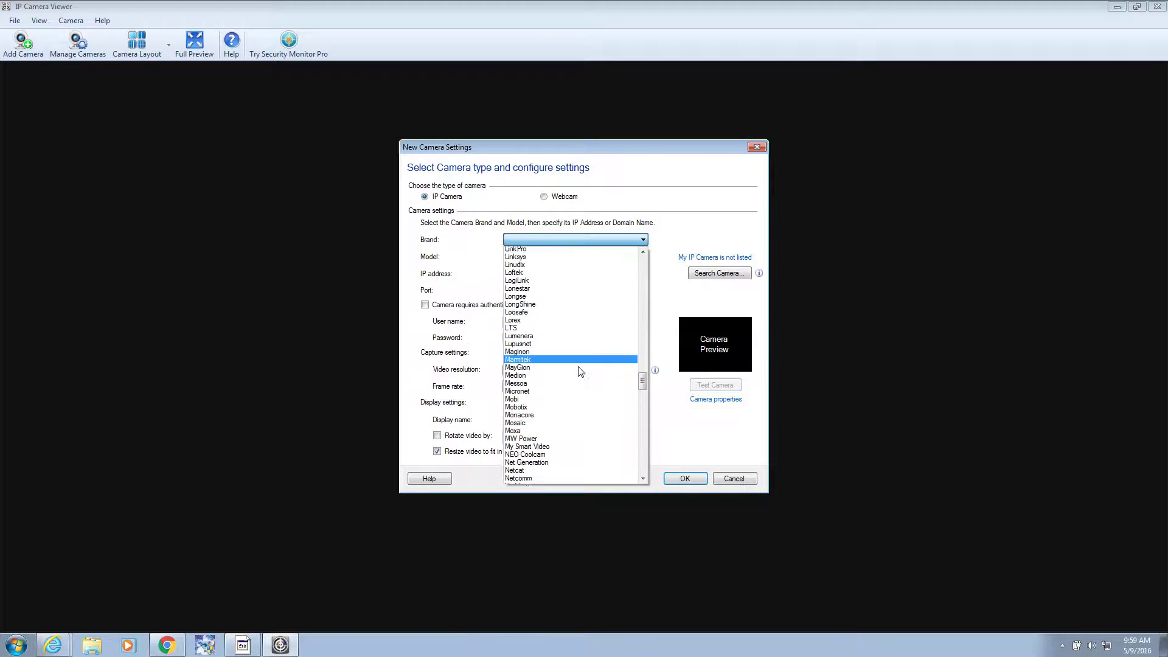
scroll(578, 368, "down", 3)
scroll(576, 367, "up", 1)
left_click(576, 368)
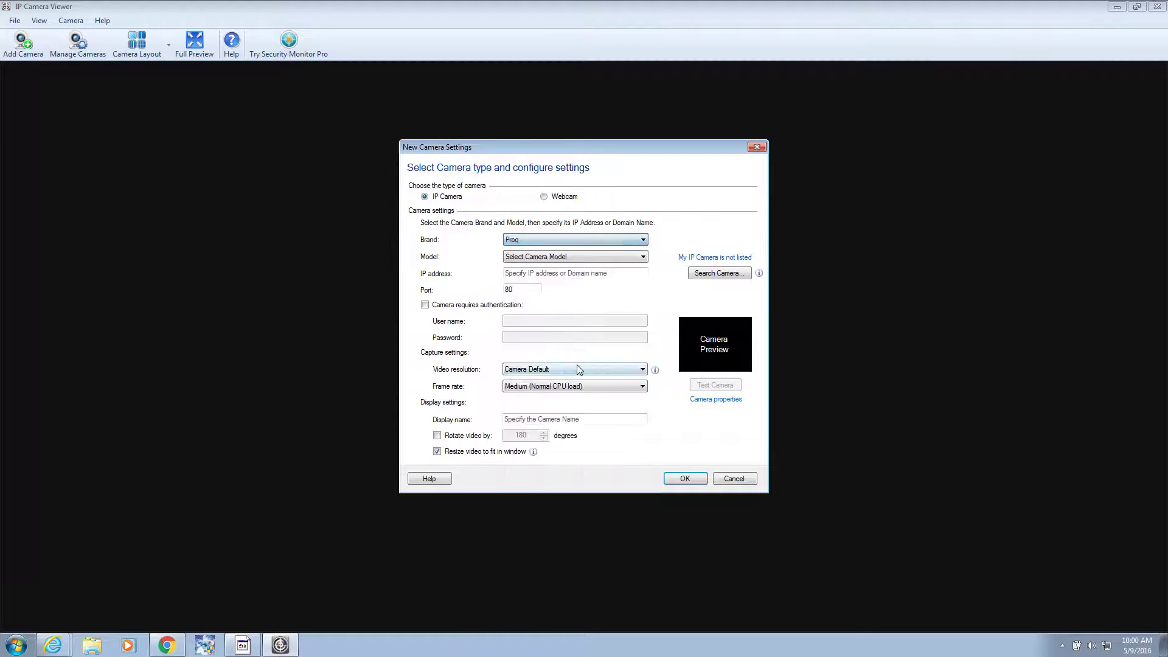
Step: Select Sercomm as the camera brand and RC8230 as the model
left_click(583, 240)
scroll(531, 309, "up", 15)
scroll(531, 309, "up", 11)
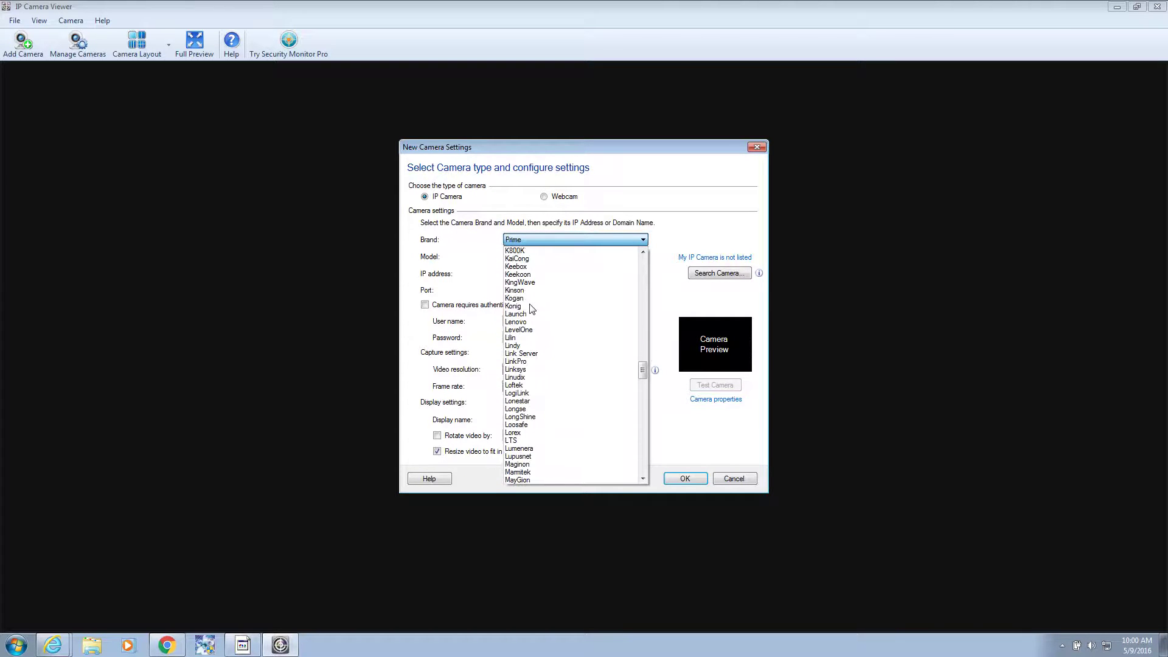
scroll(531, 309, "up", 4)
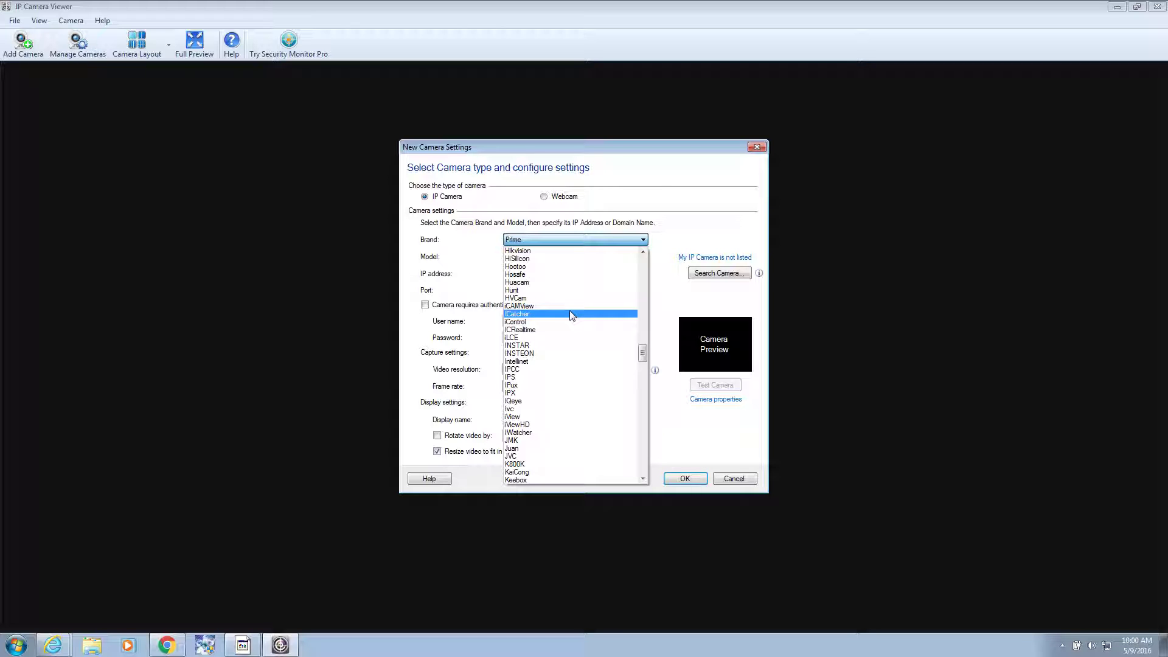
left_click_drag(648, 350, 651, 409)
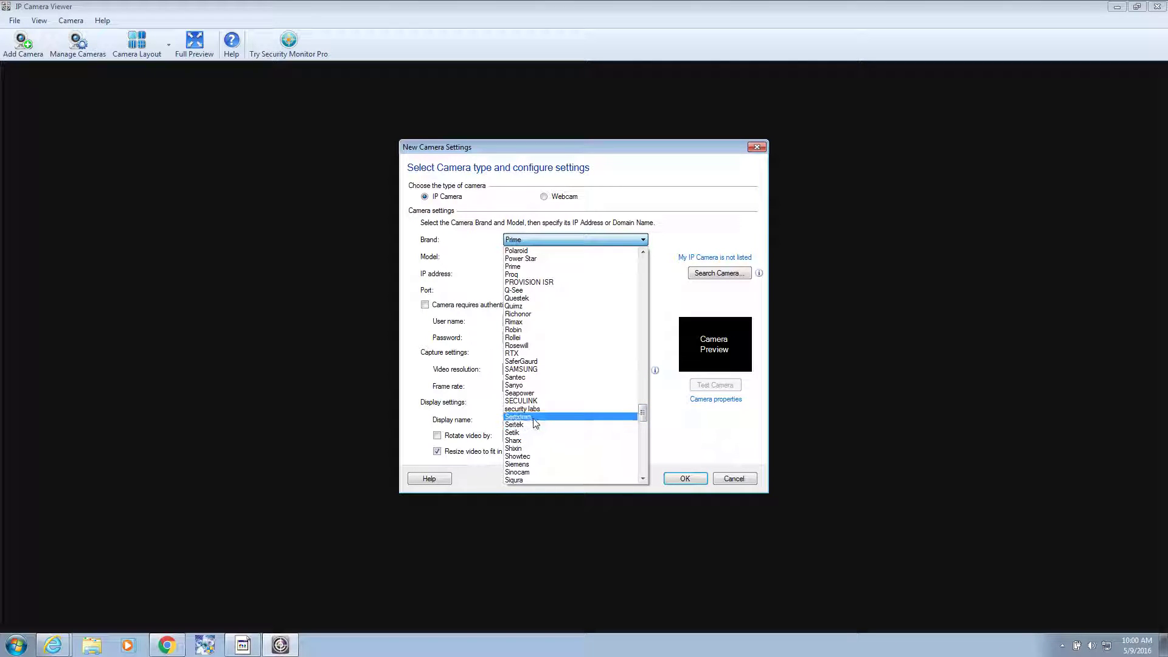
left_click(531, 417)
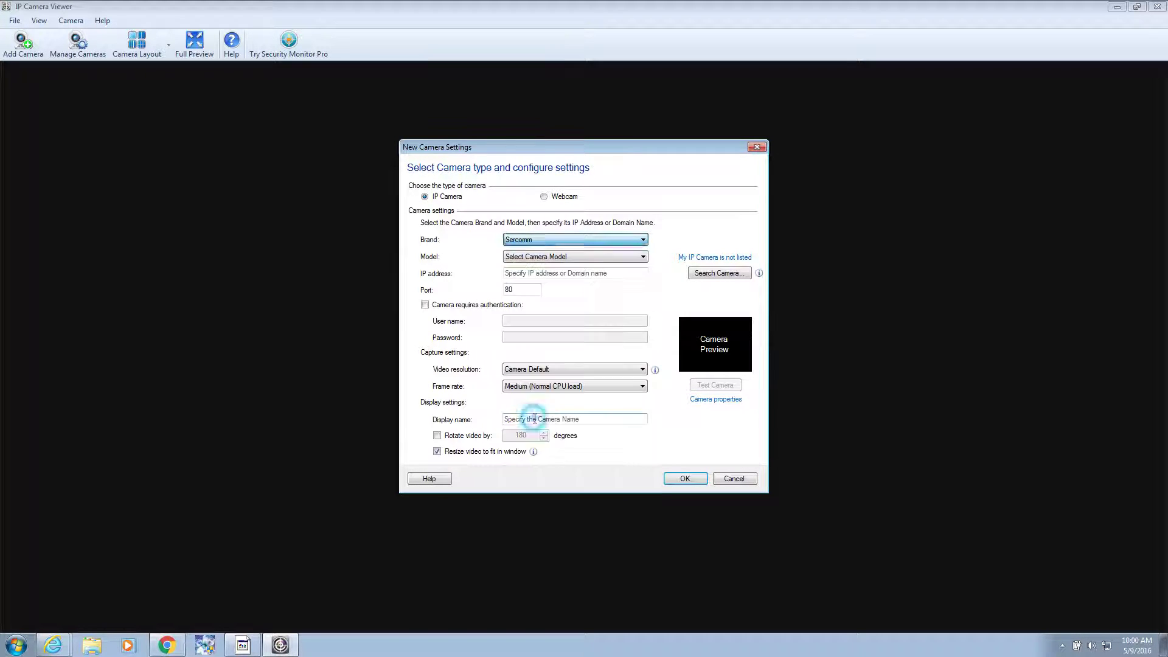
left_click(536, 255)
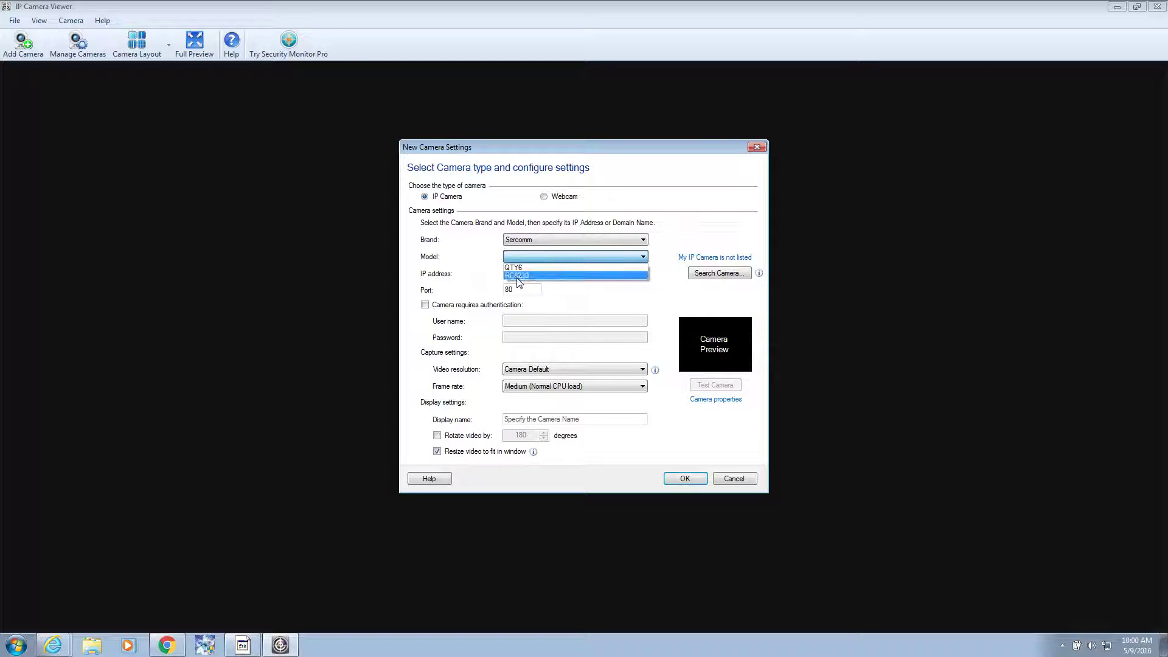
left_click(535, 276)
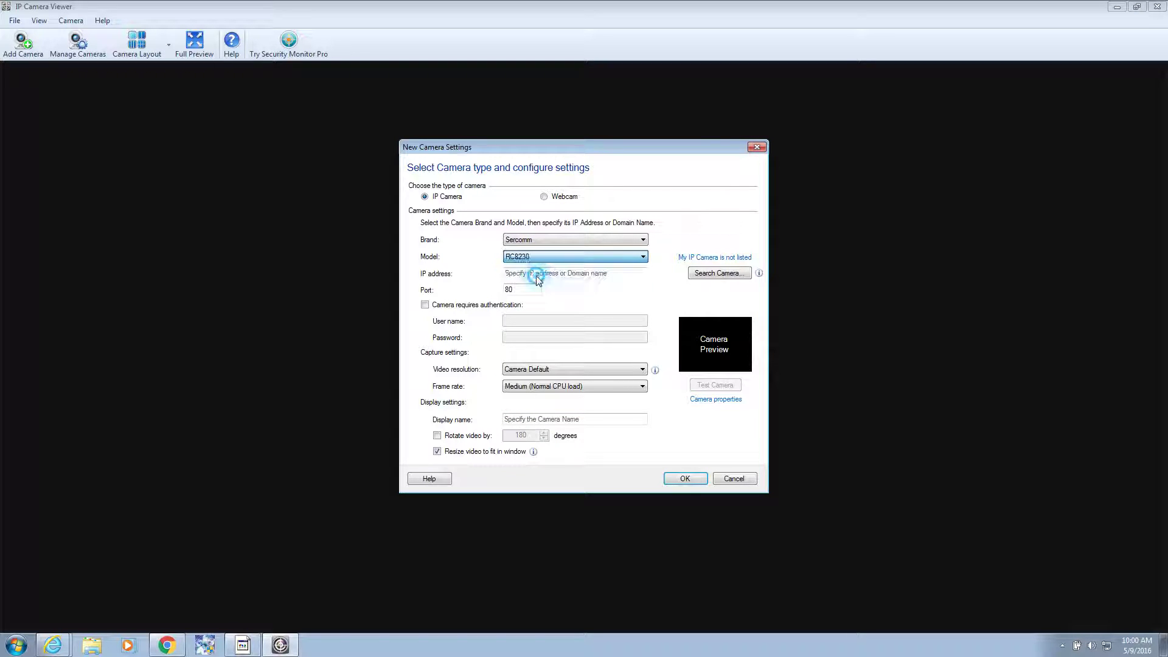
Step: Enter the camera's IP address 10.0.0.32 and port 10031
left_click(538, 275)
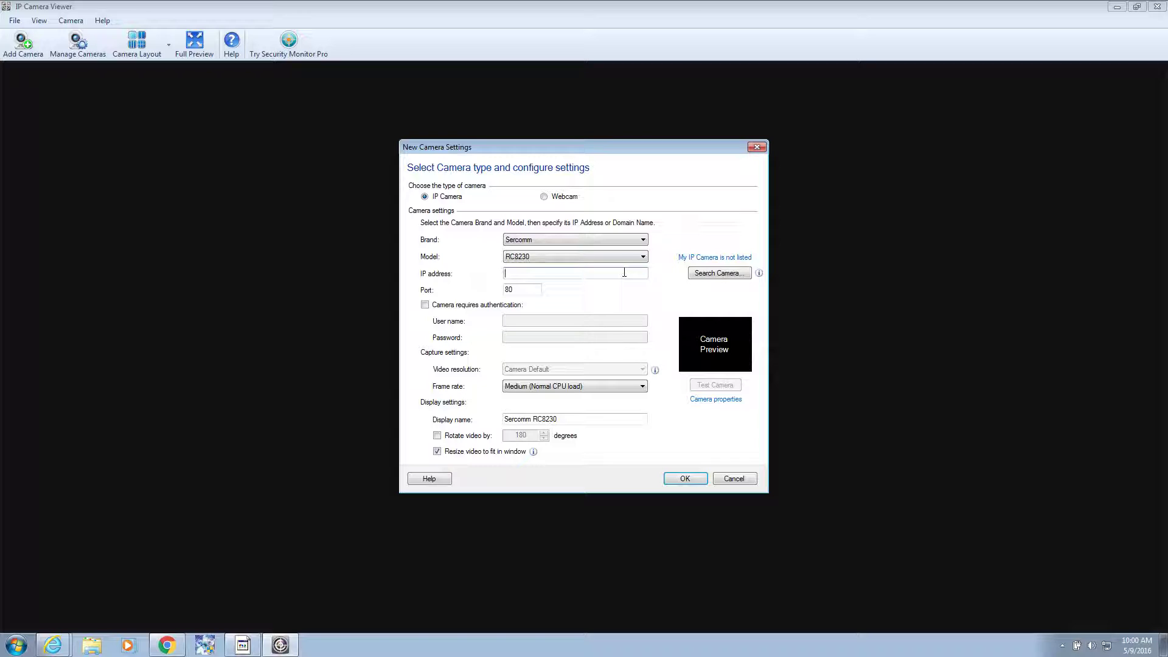
left_click(625, 273)
type("10.0.0.32")
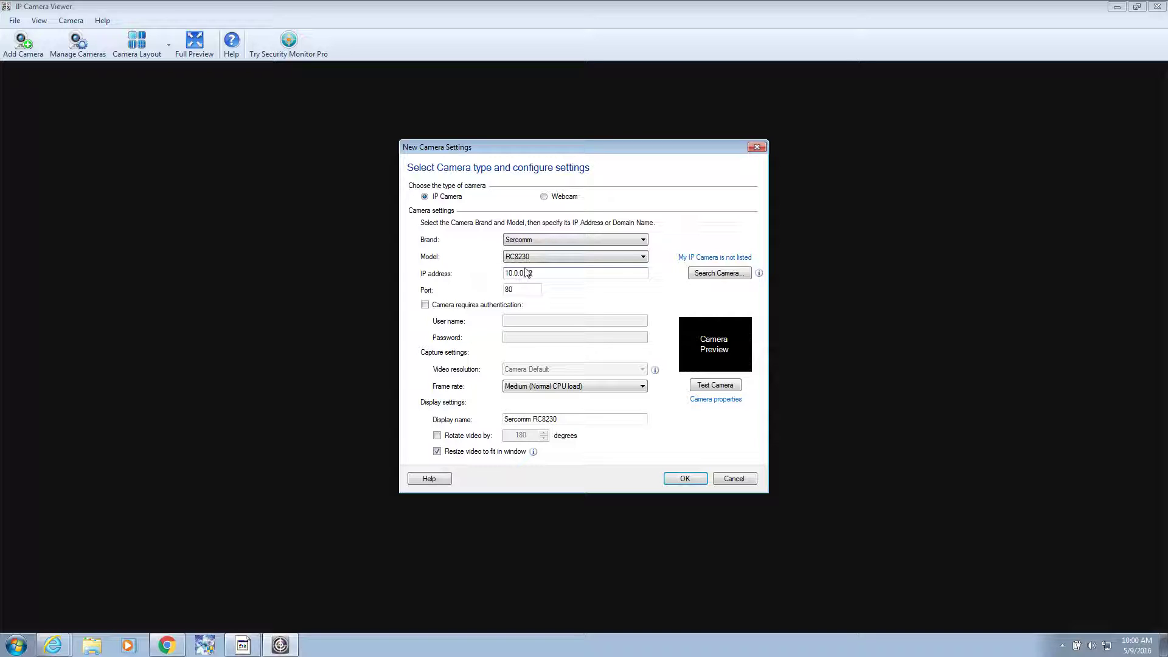
key("Tab")
type("10031")
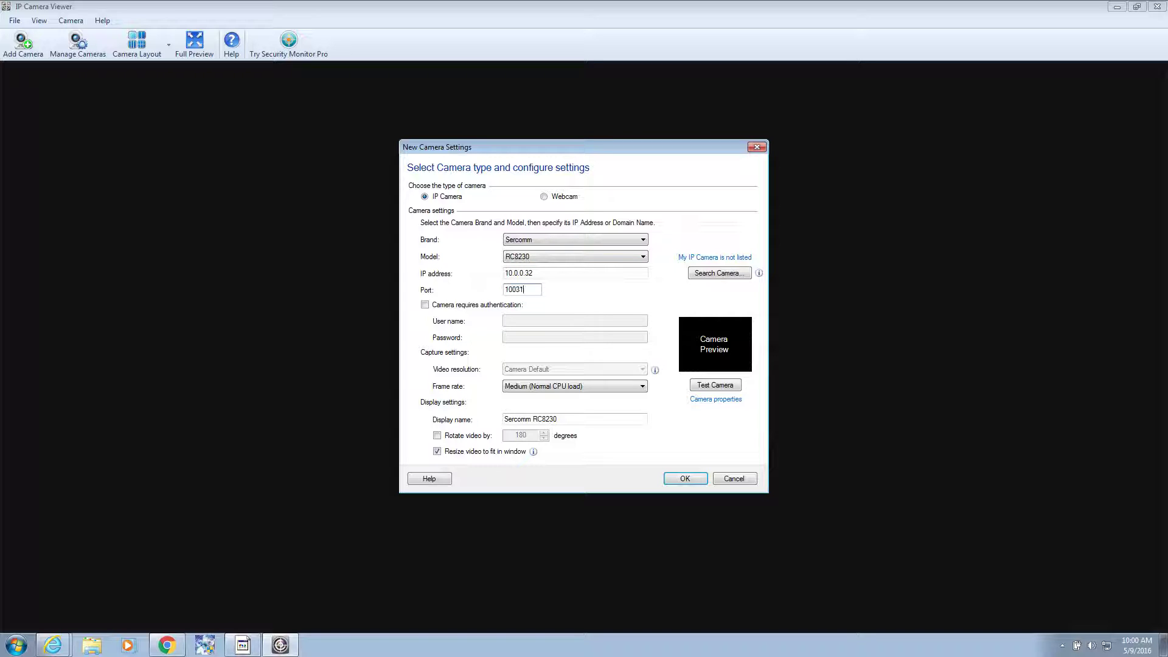
Step: Require authentication with the camera's user name and password, set Live frame rate, and test
left_click(489, 304)
left_click(512, 320)
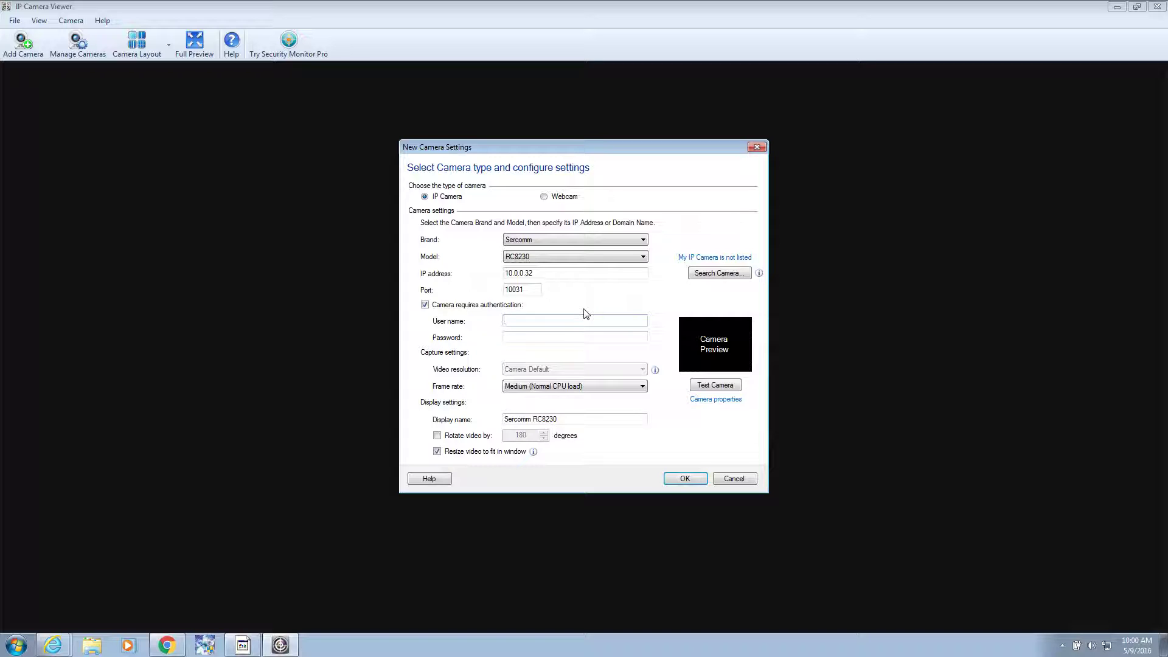
key("Tab")
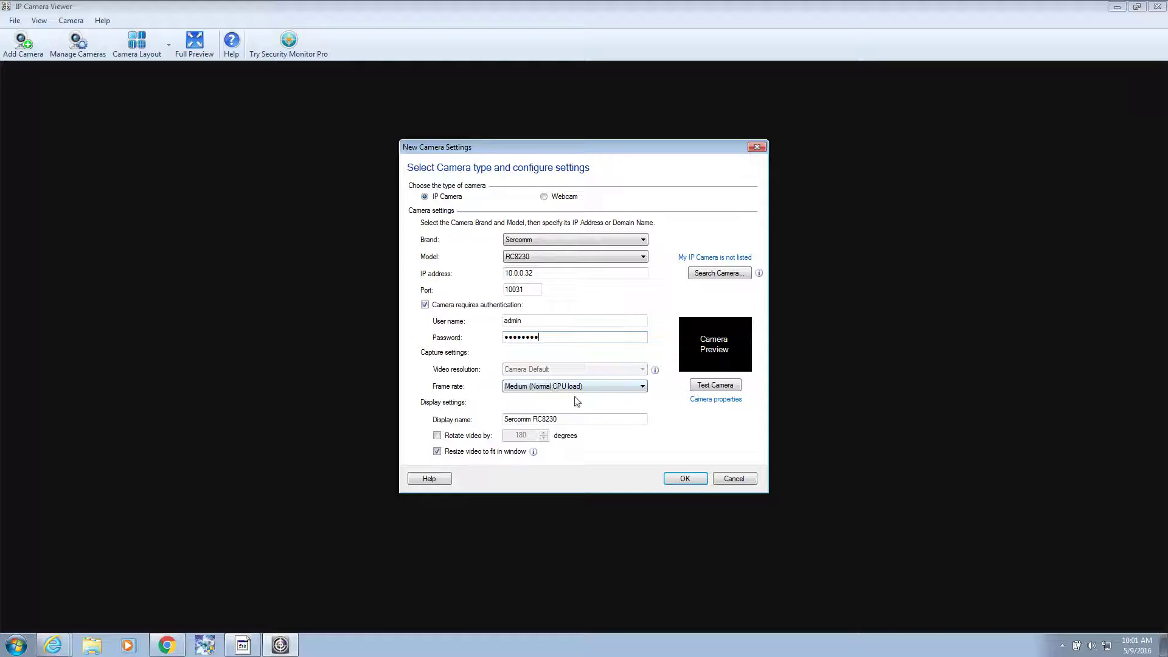
left_click(541, 386)
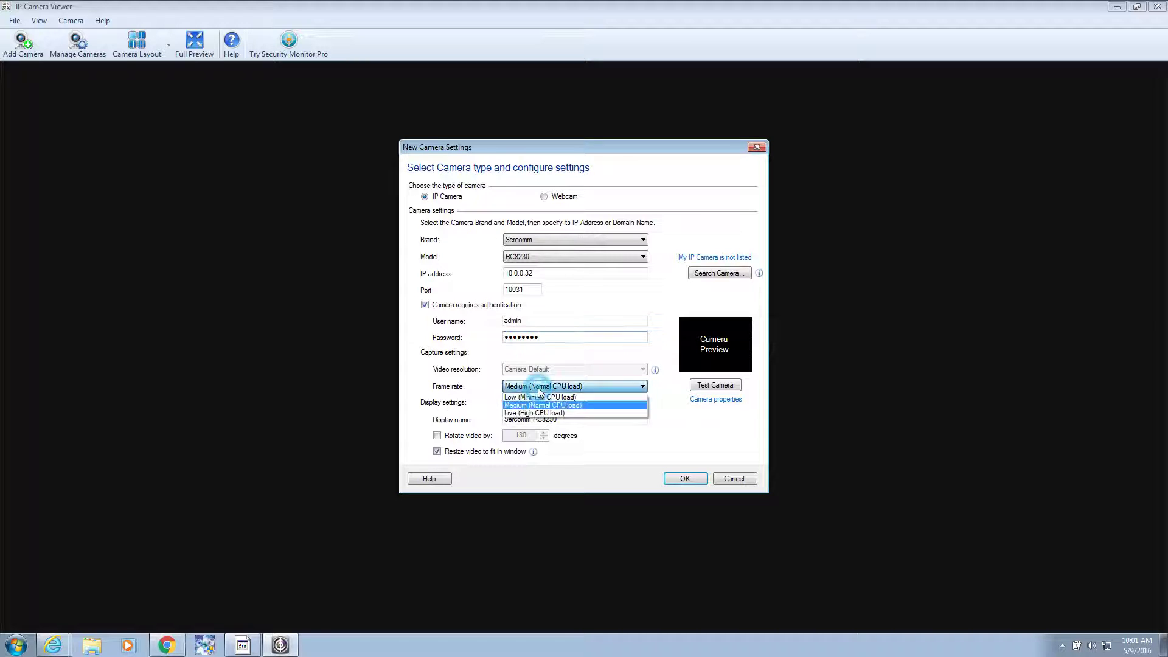
left_click(540, 414)
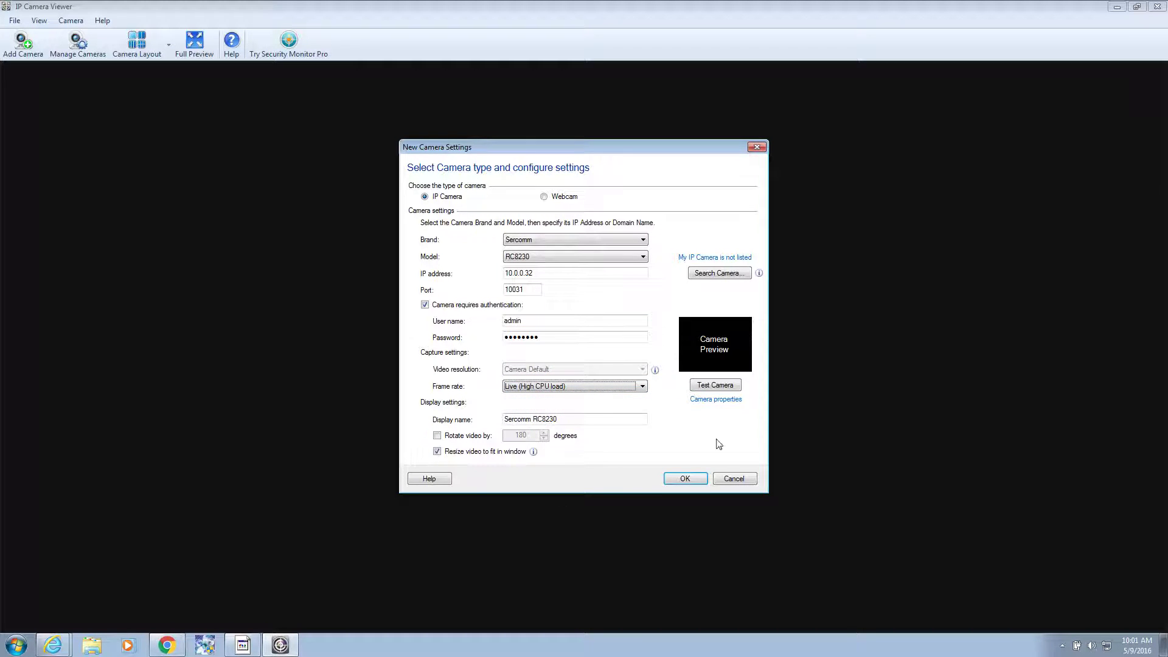
left_click(715, 386)
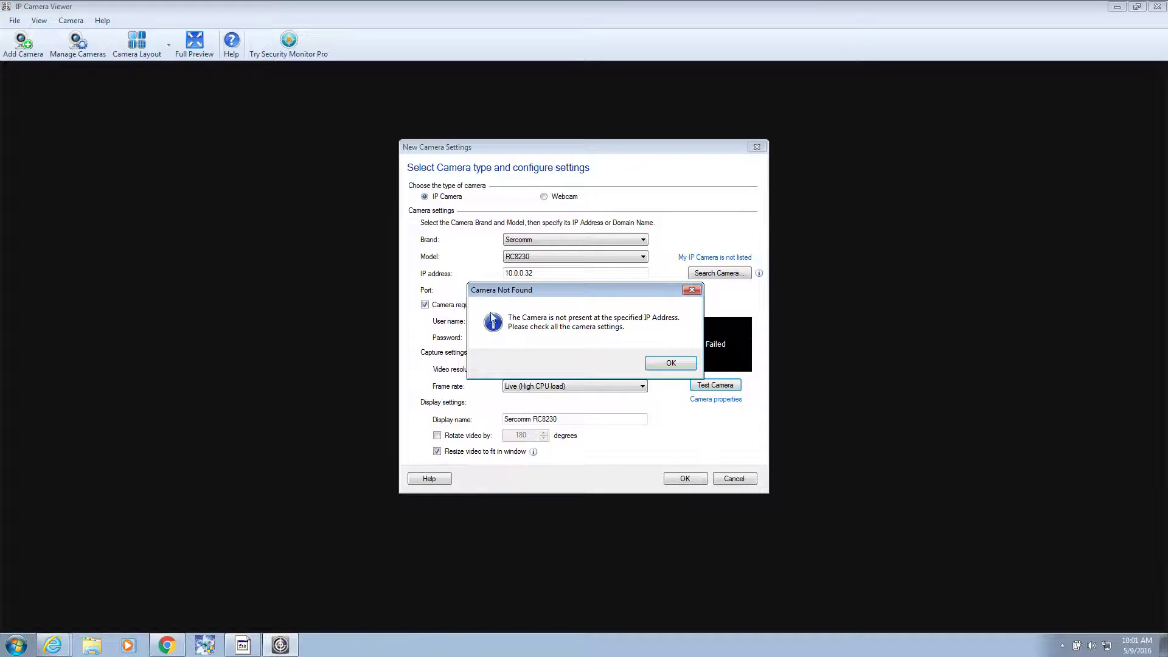
Step: Retest the camera, then clear port 10031 and retest, dismissing each Camera Not Found
left_click(671, 362)
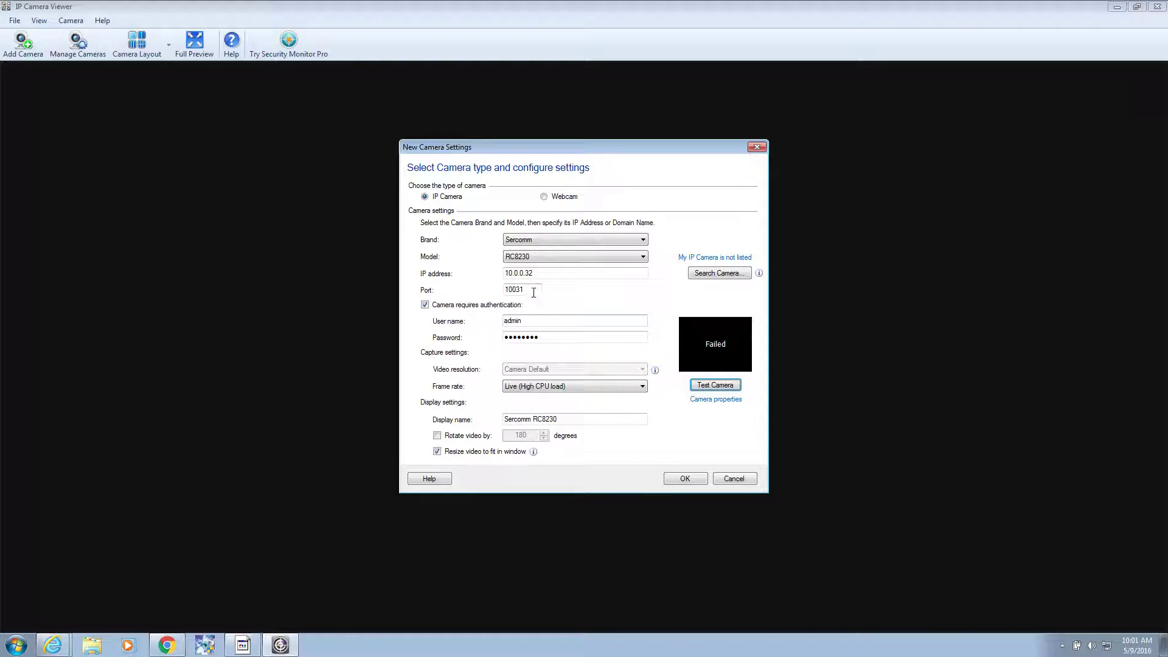
left_click(717, 386)
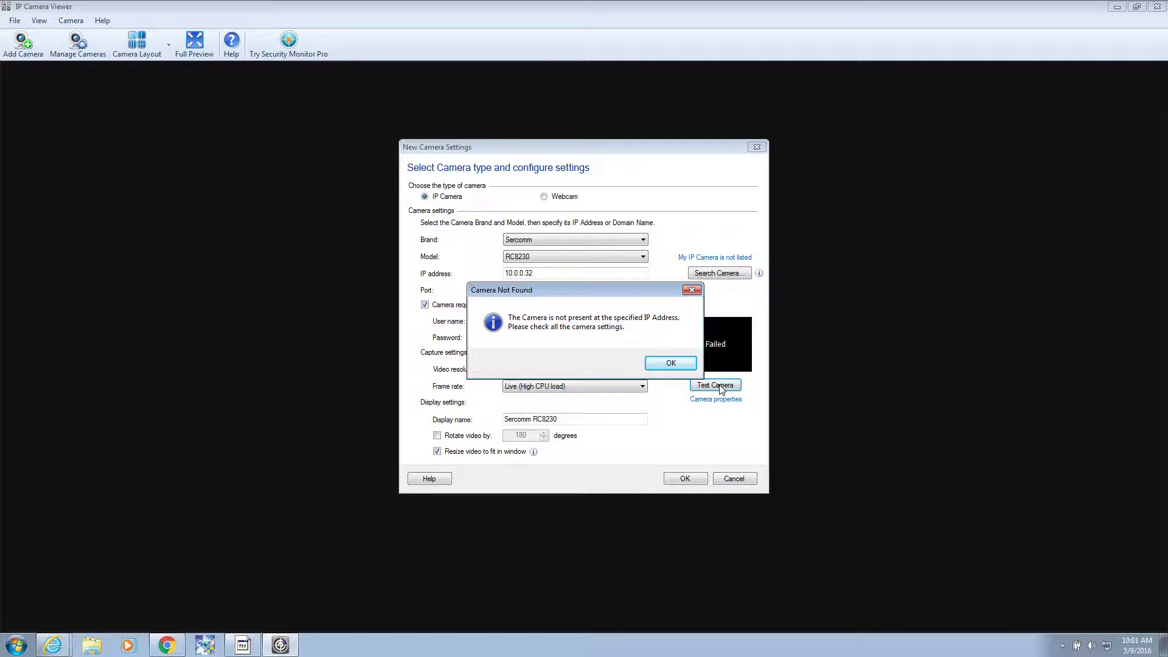
left_click(670, 363)
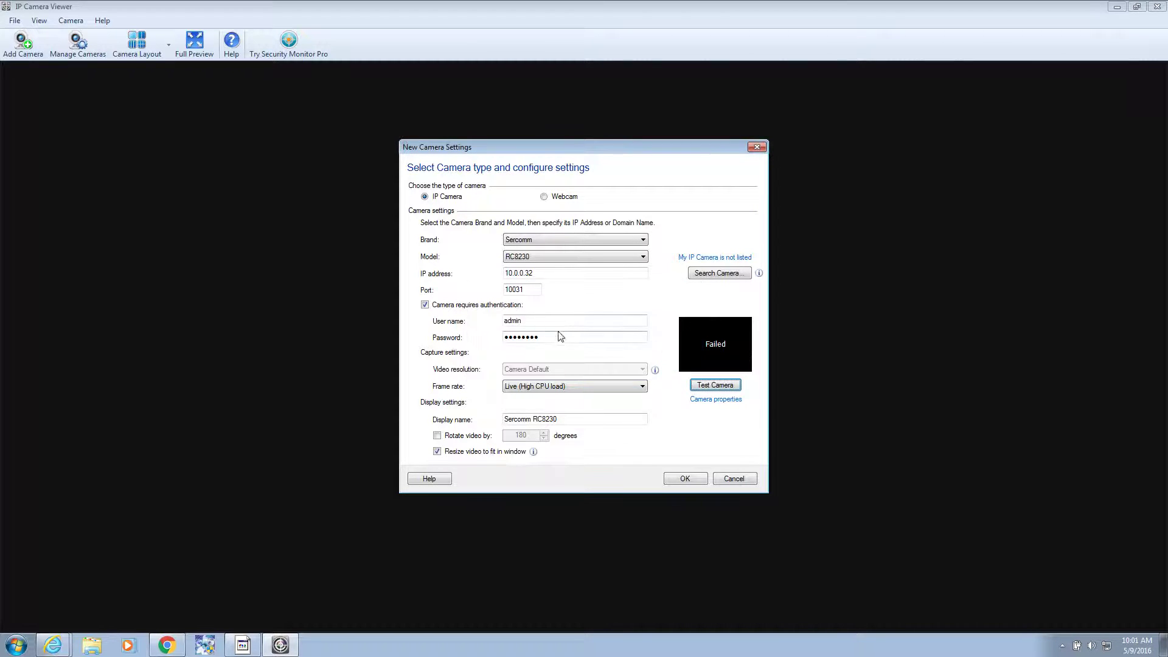
double_click(520, 290)
key("BackSpace")
left_click(716, 386)
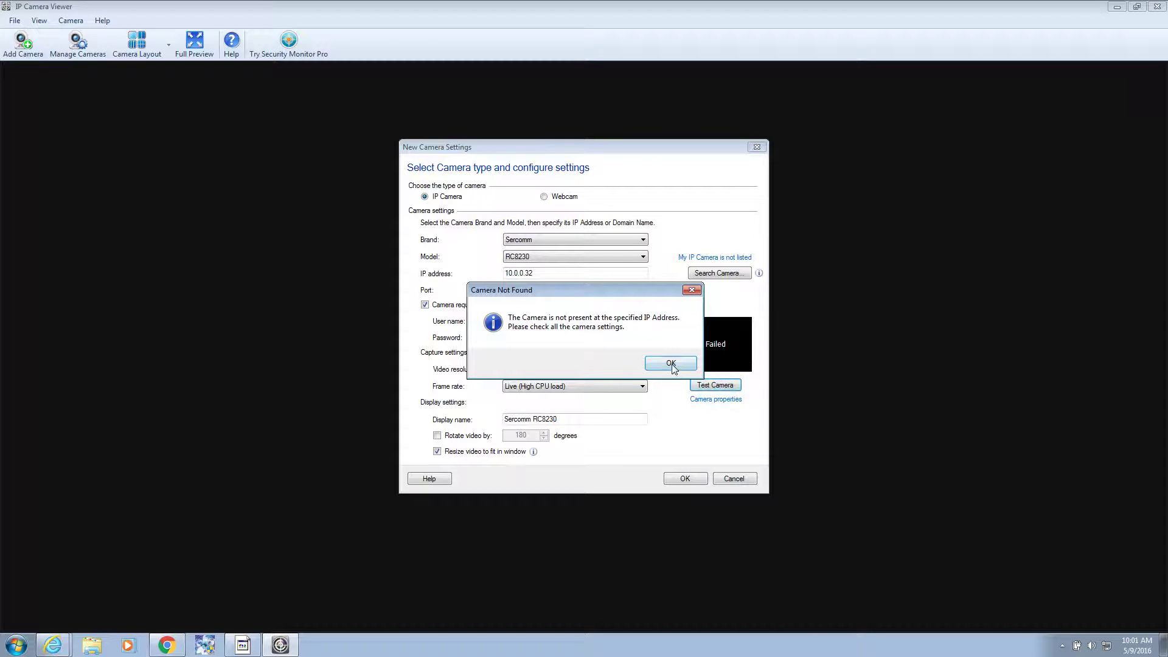
left_click(671, 364)
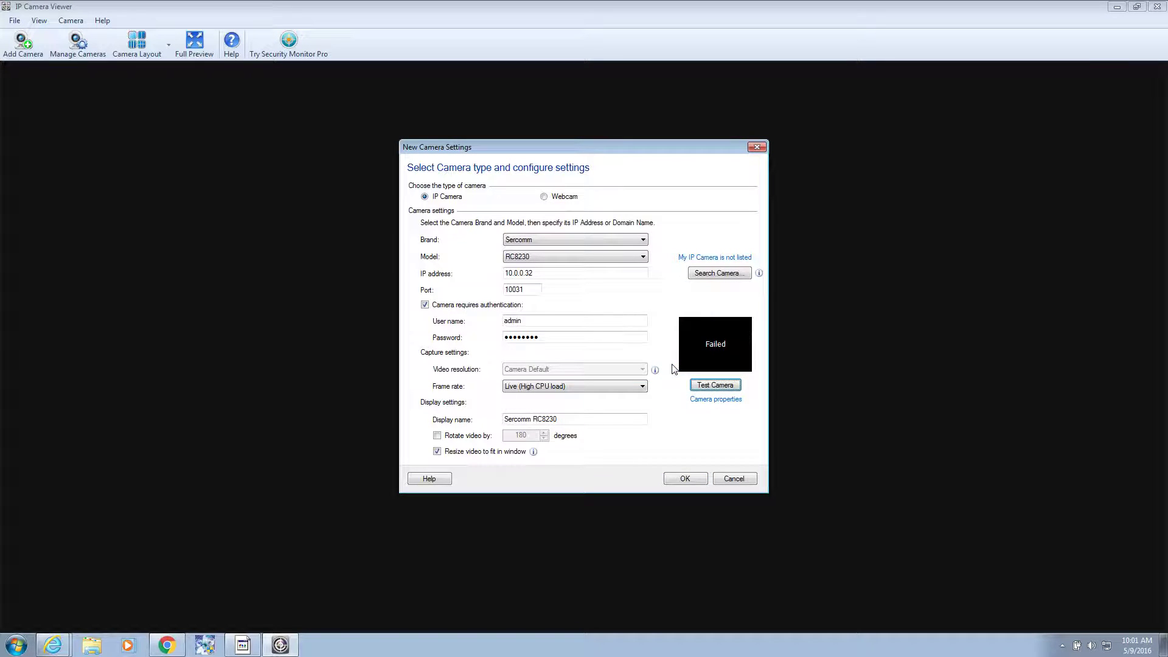
Step: Switch the camera model to QTY6 and test again, dismissing Camera Not Found
left_click(554, 258)
left_click(515, 273)
left_click(729, 388)
left_click(671, 365)
Step: Find the iControl iCamera-1000 via Search Camera, set Live (High CPU load) frame rate, and test
left_click(716, 271)
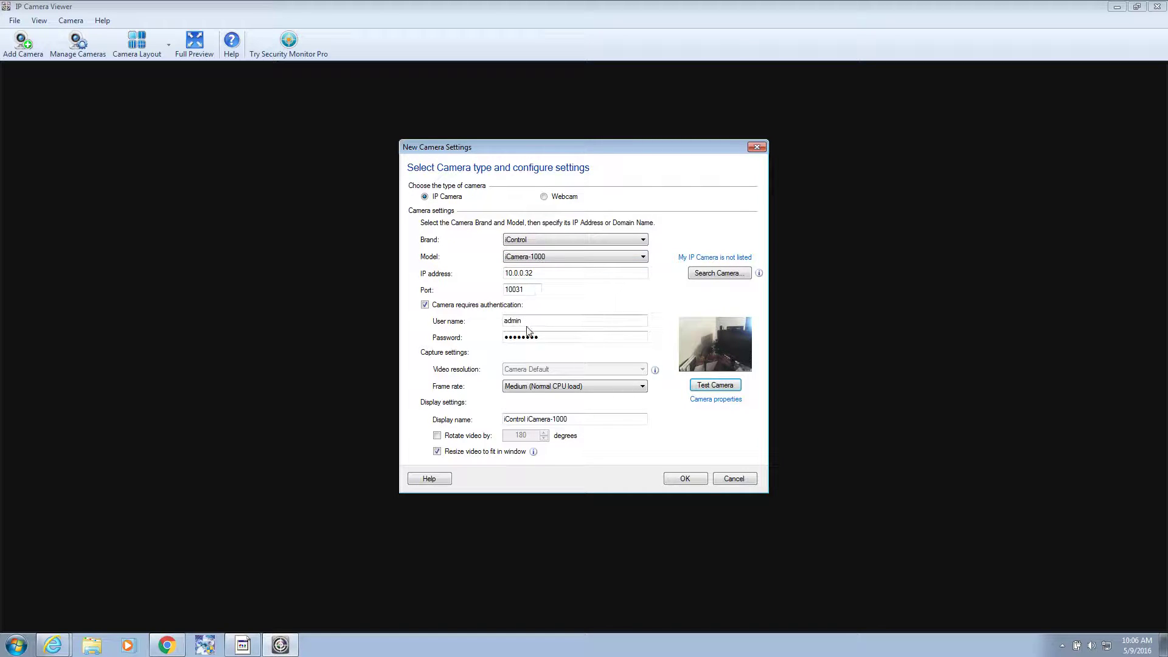
left_click(538, 385)
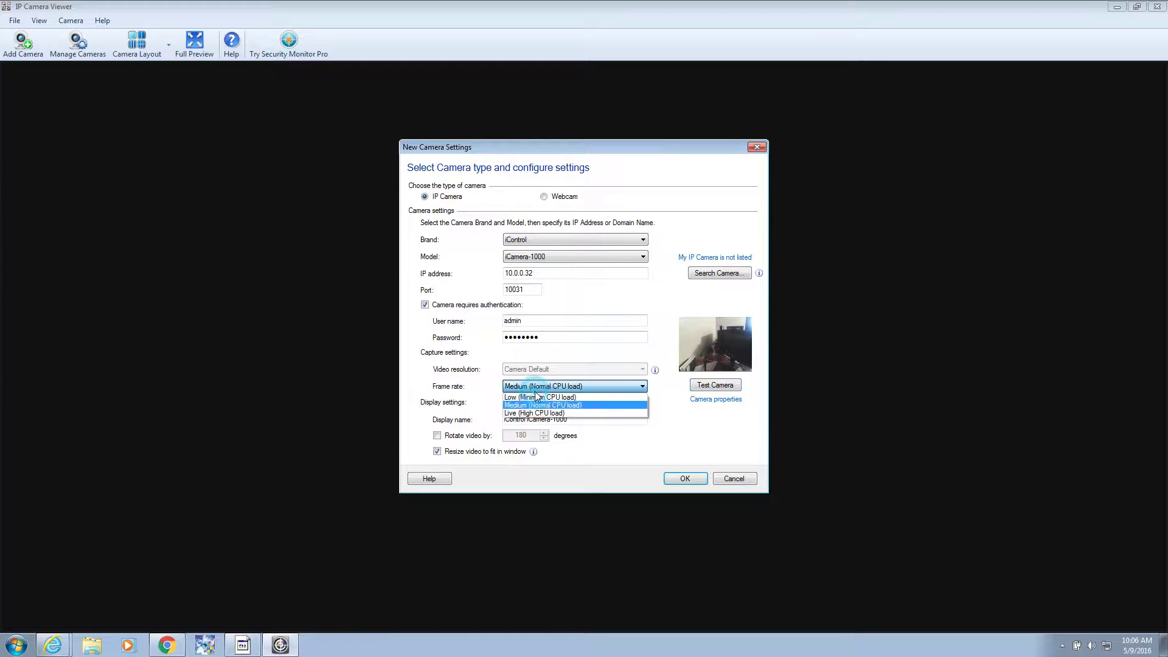
left_click(535, 397)
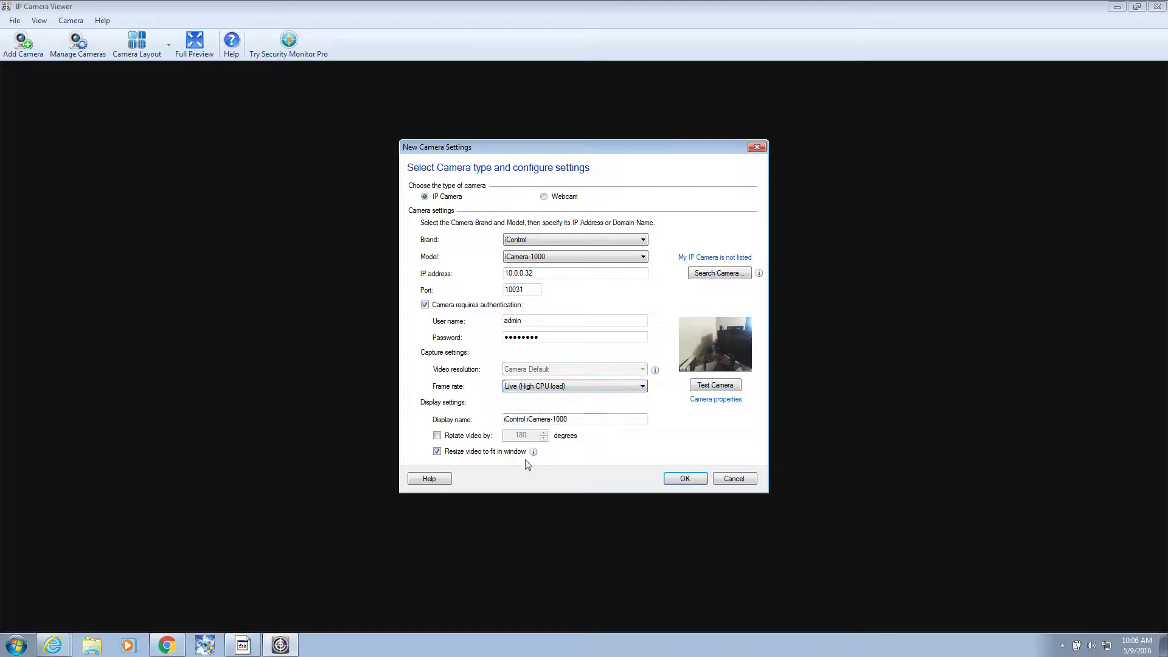
left_click(709, 388)
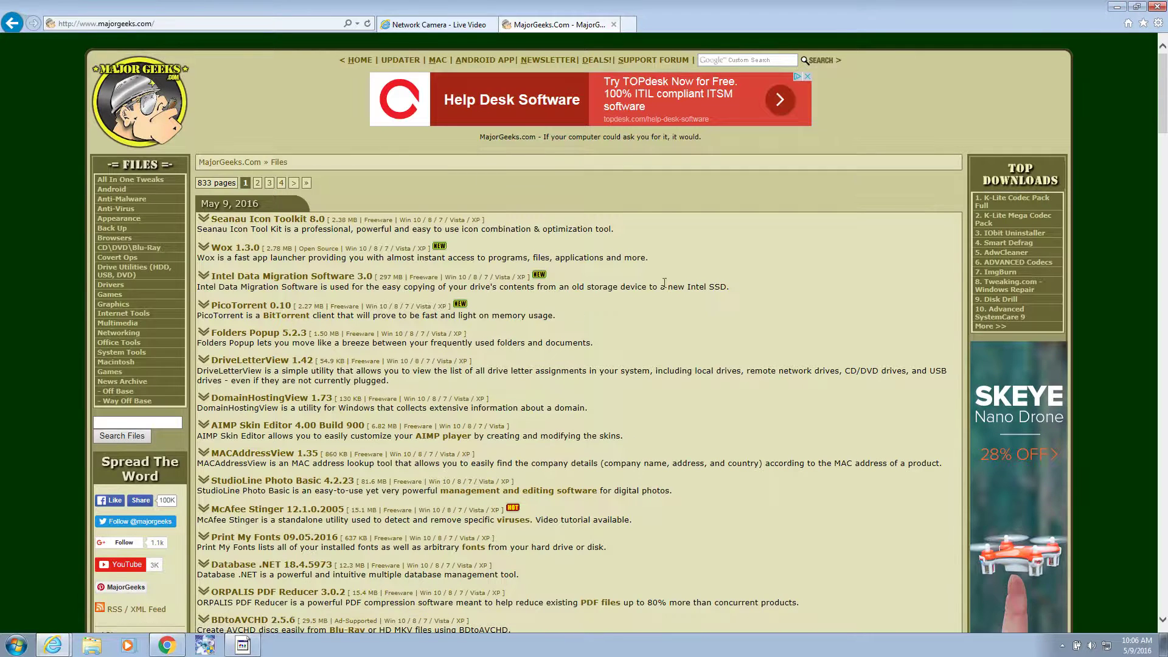
Step: Close the Internet Explorer window, bringing up the close-tabs prompt
left_click(1157, 7)
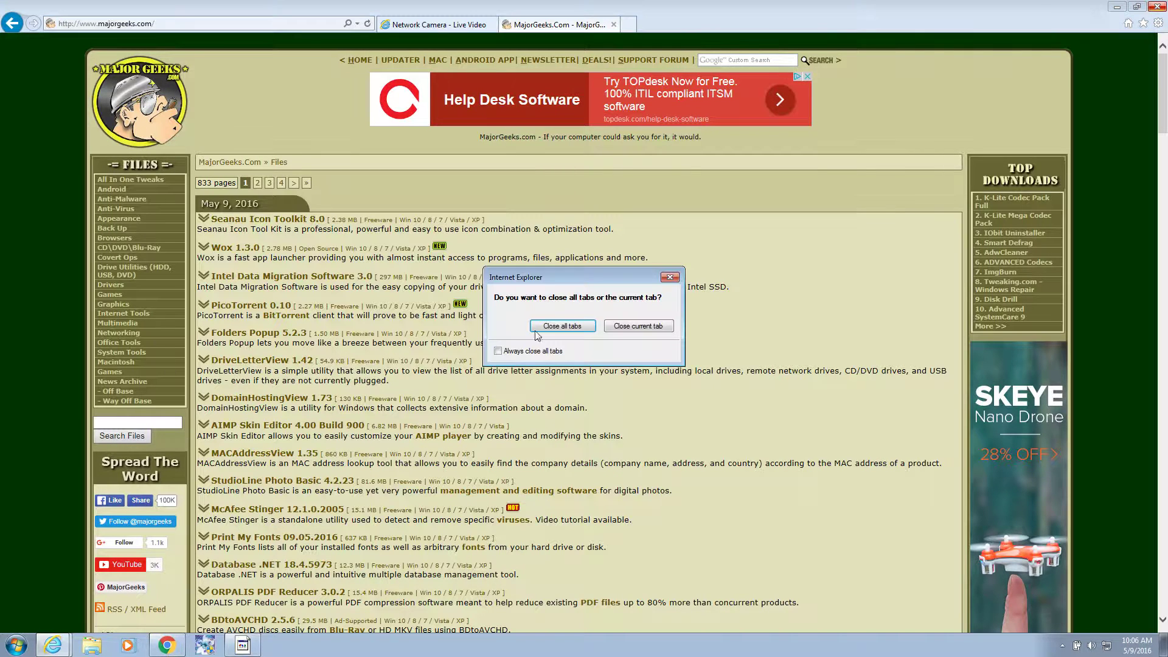
Step: Close all Internet Explorer tabs and click the desktop away from the router page
left_click(562, 326)
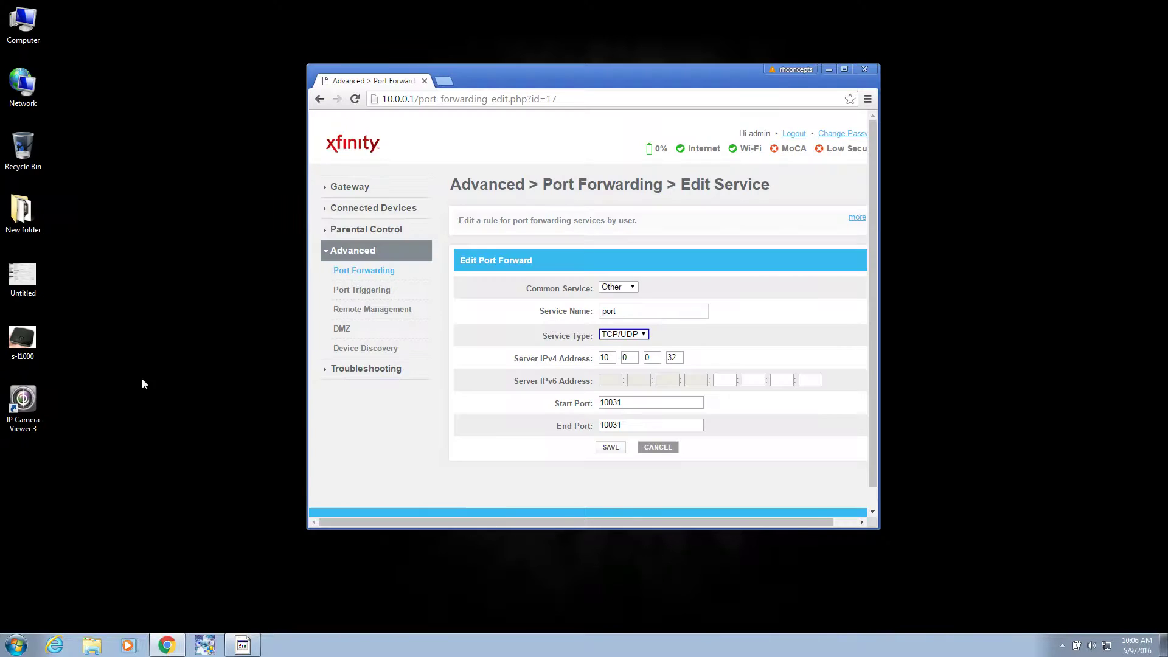
left_click(230, 383)
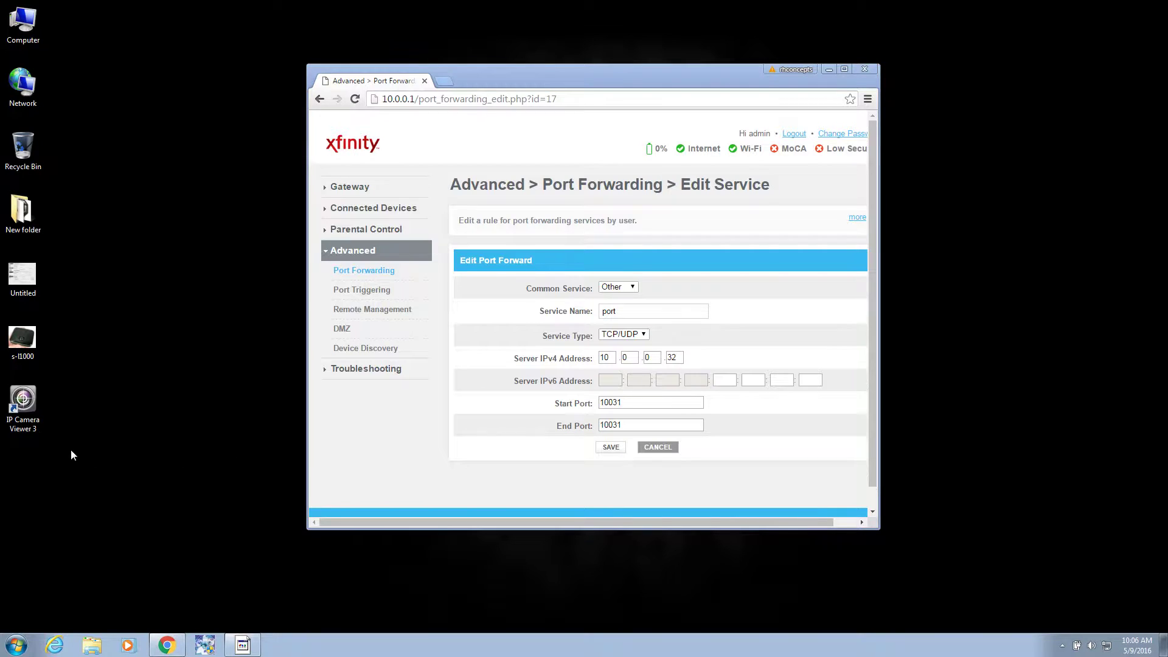